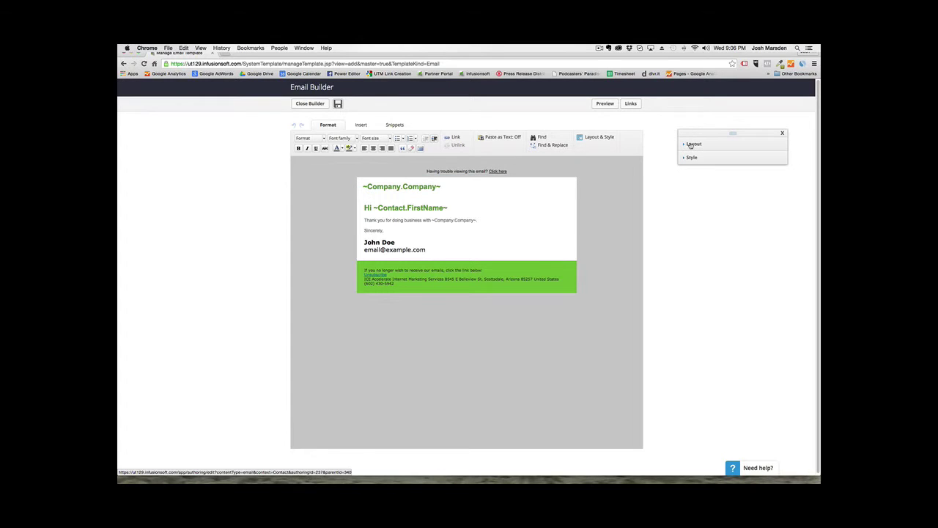
# Change Email Alignment in the Layout settings from Center to Left
pyautogui.click(691, 145)
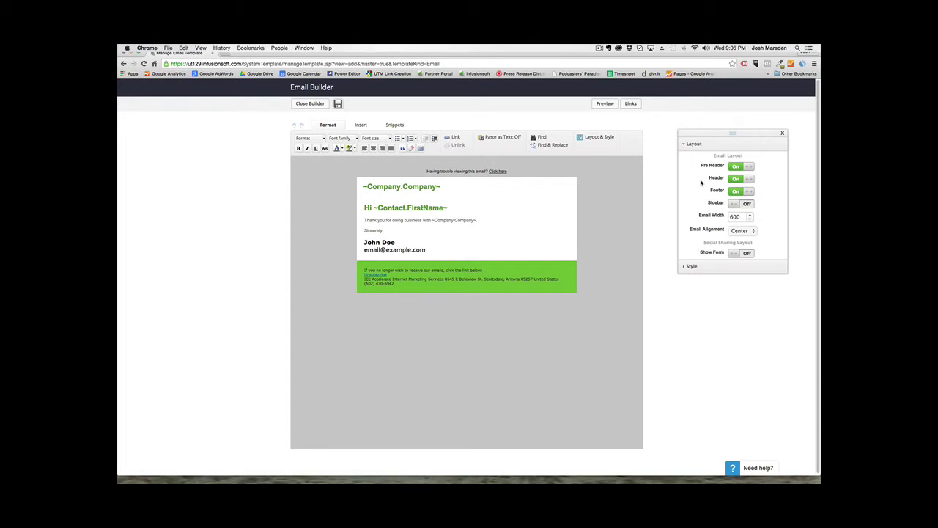
pyautogui.click(761, 218)
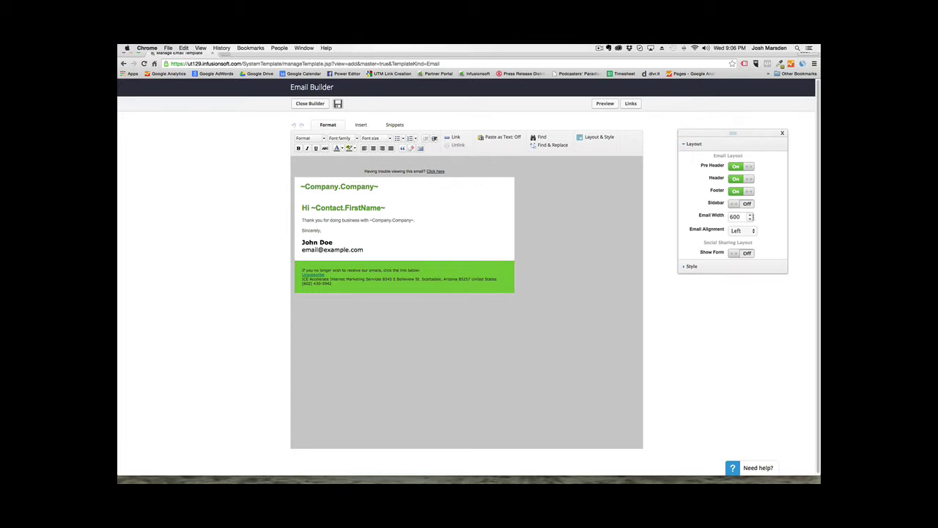
pyautogui.click(740, 216)
pyautogui.moveTo(740, 216); pyautogui.dragTo(719, 218)
pyautogui.write('350')
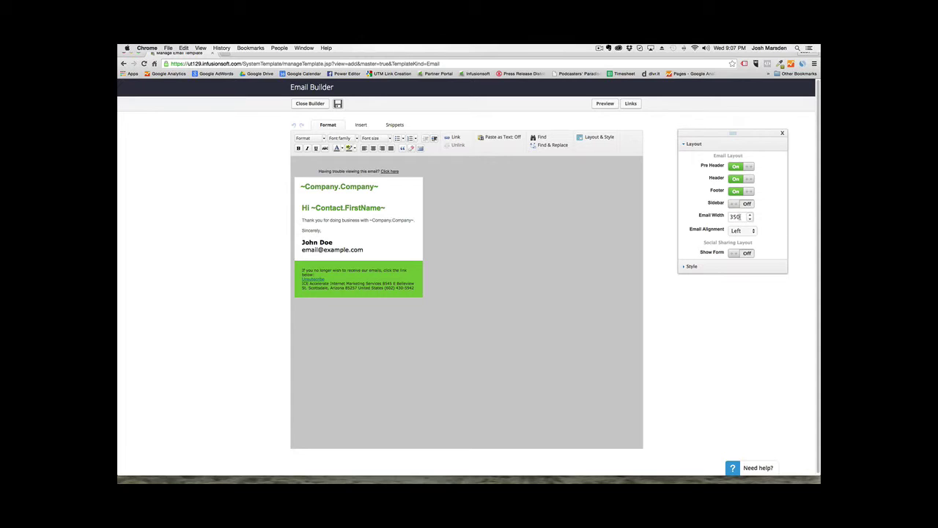
pyautogui.doubleClick(742, 216)
pyautogui.write('600')
pyautogui.press('Return')
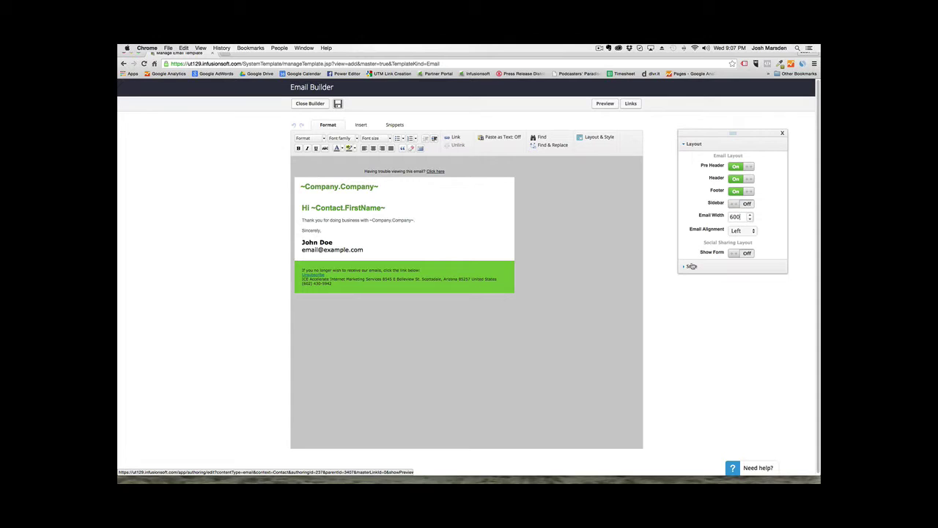
# Turn off Pre Header and Header, then delete the notice, Company, greeting and two spacer rows
pyautogui.click(739, 166)
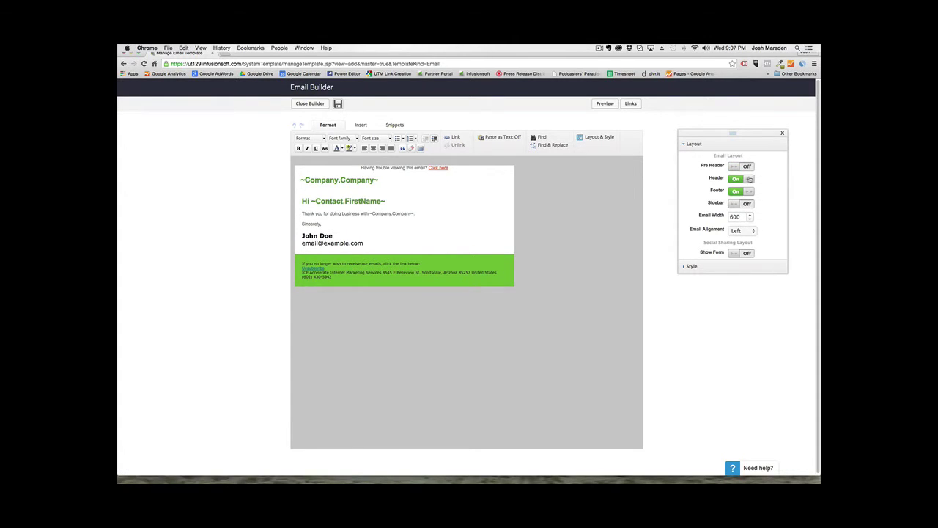
pyautogui.click(748, 179)
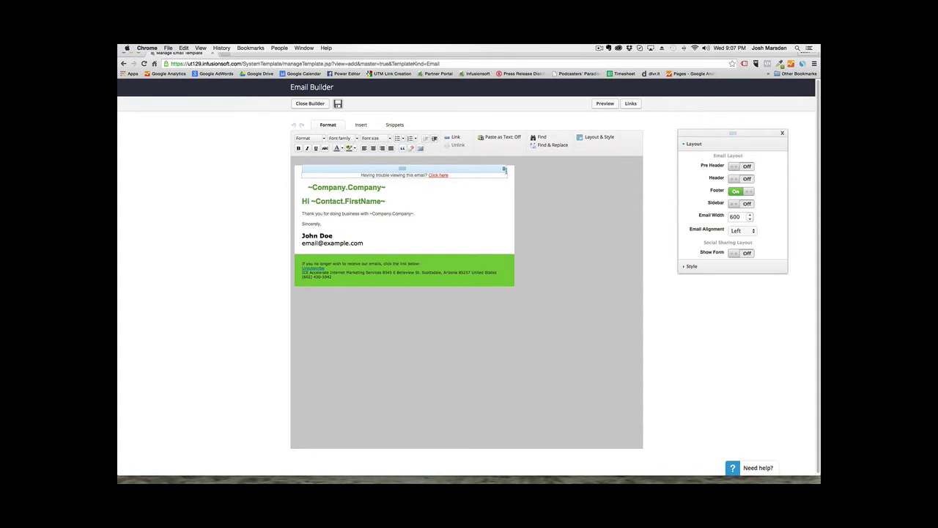
pyautogui.click(504, 170)
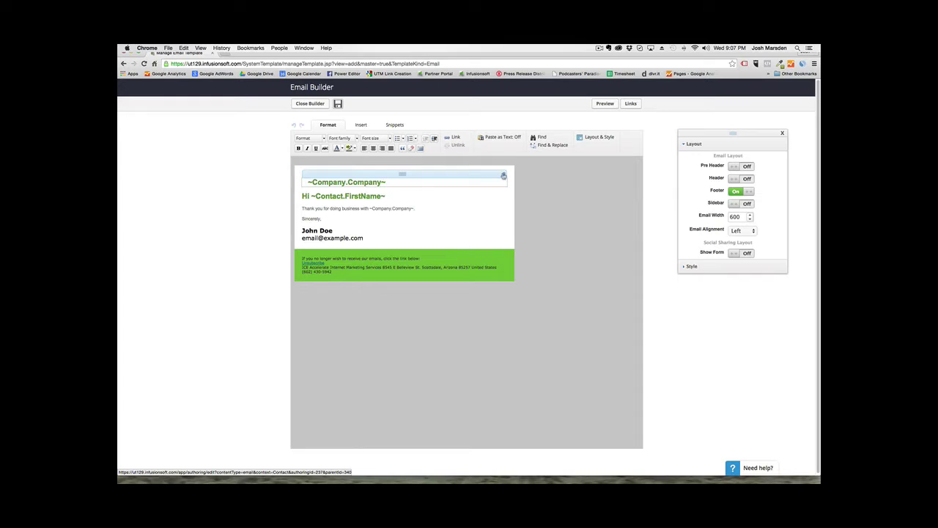
pyautogui.click(503, 176)
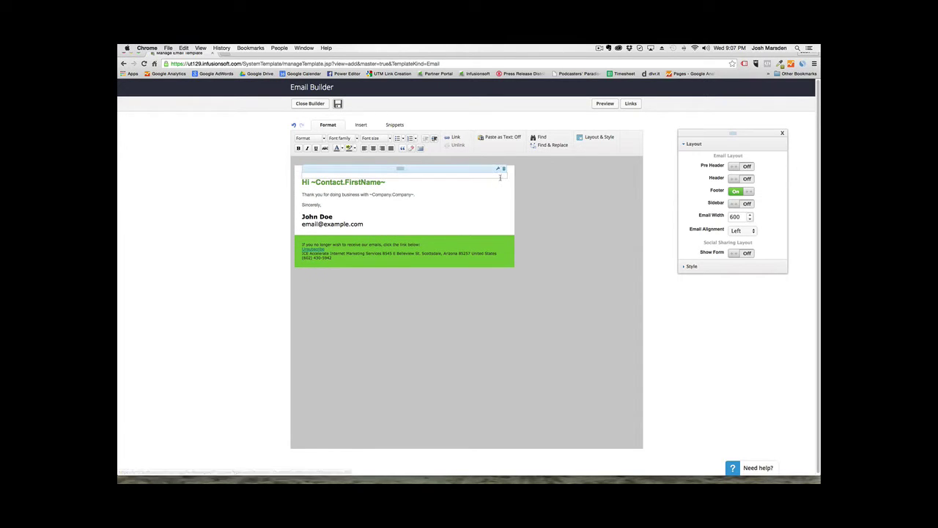
pyautogui.click(504, 169)
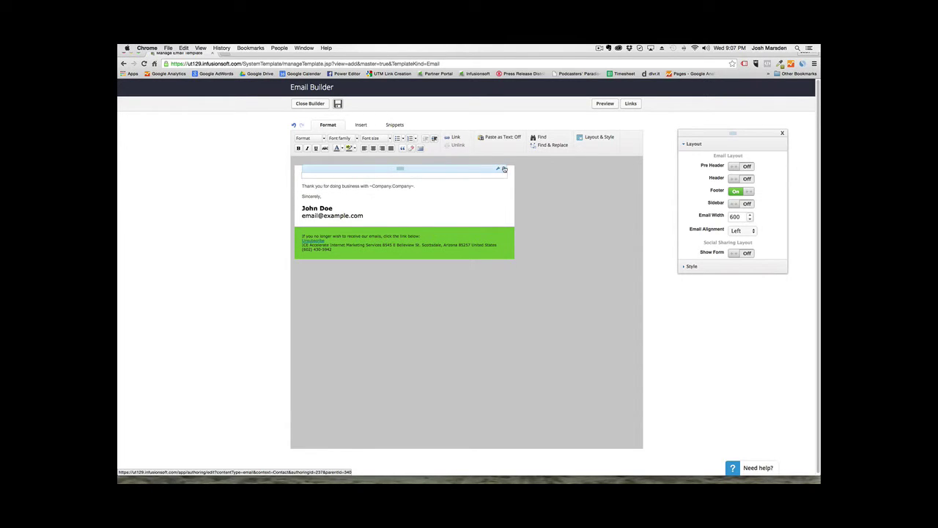
pyautogui.click(504, 169)
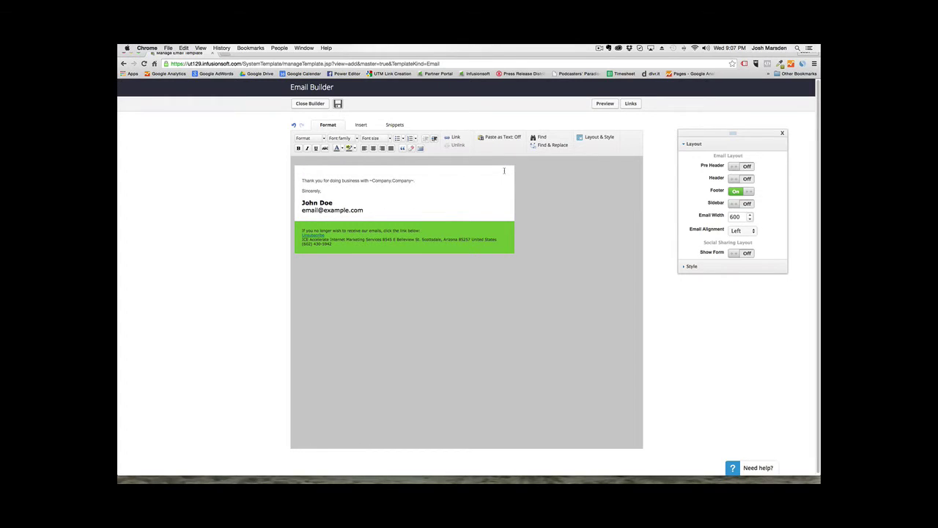
pyautogui.click(504, 169)
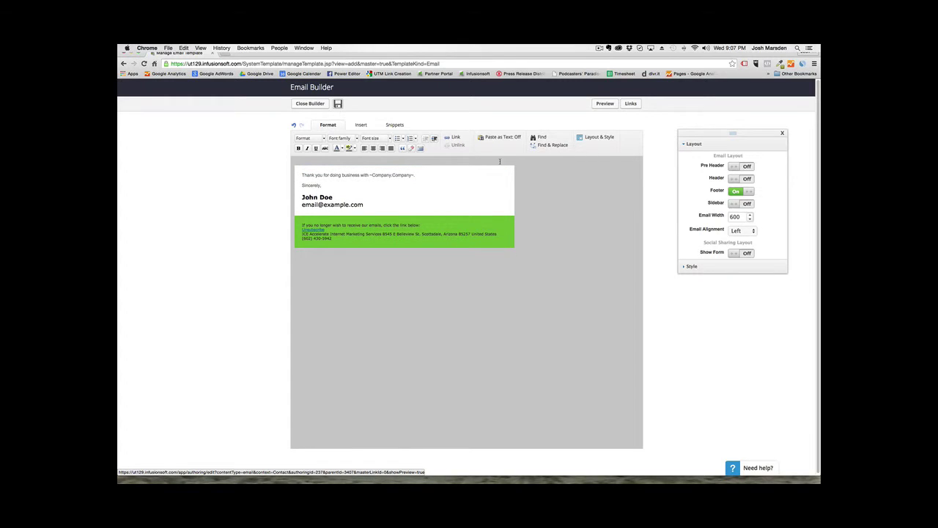
# Apply the Simple style from the Style section and open its colour editor
pyautogui.click(698, 269)
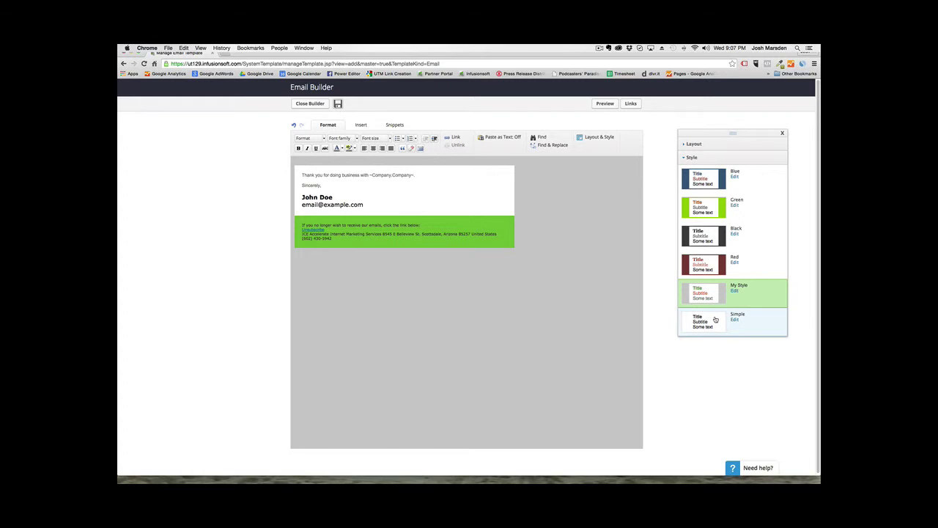
pyautogui.click(716, 320)
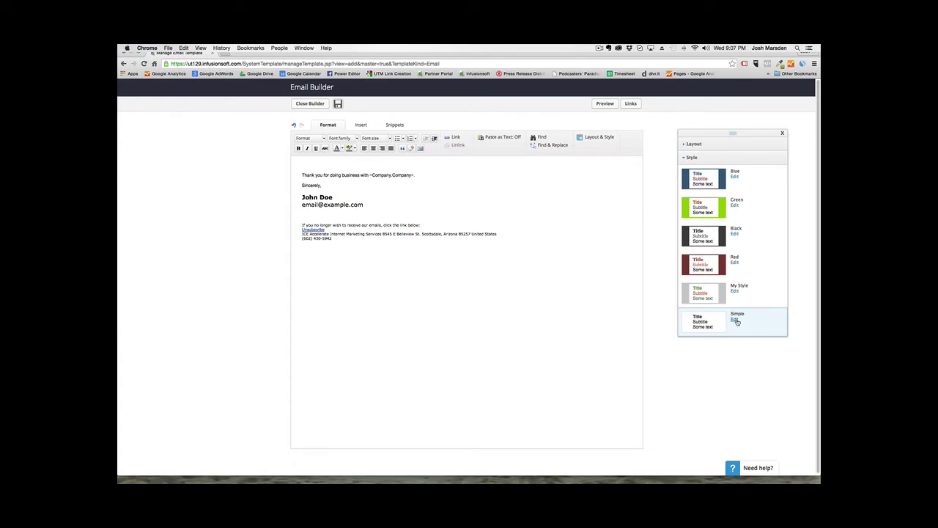
pyautogui.click(734, 319)
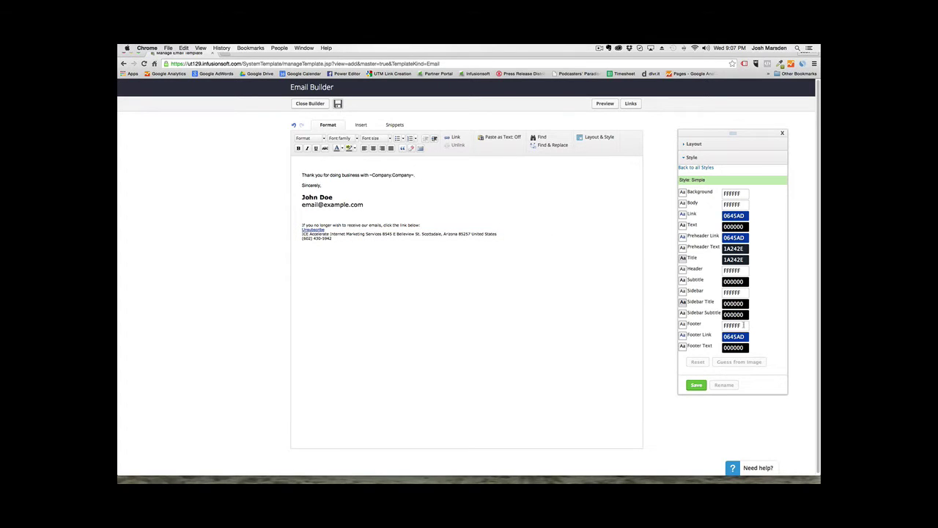
# Set the Footer Text colour to FFFFFF, leaving the footer background unchanged
pyautogui.click(733, 326)
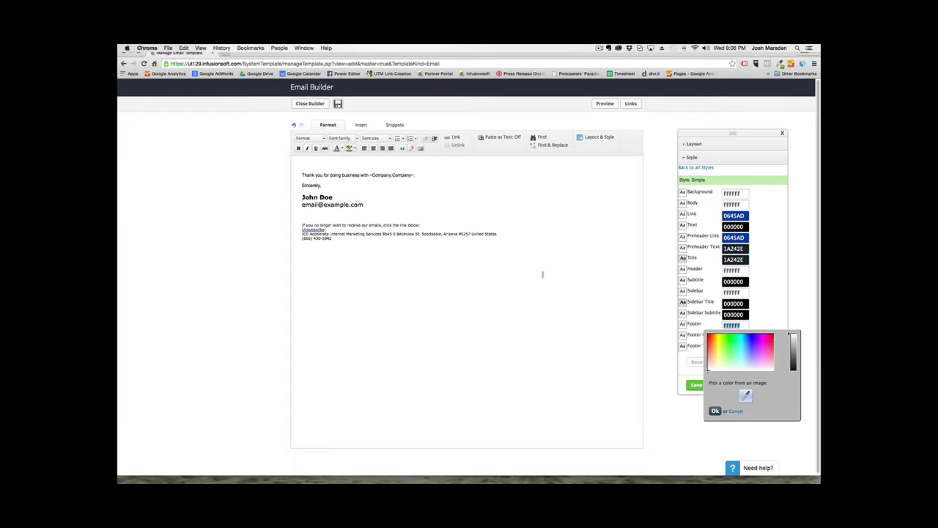
pyautogui.click(735, 411)
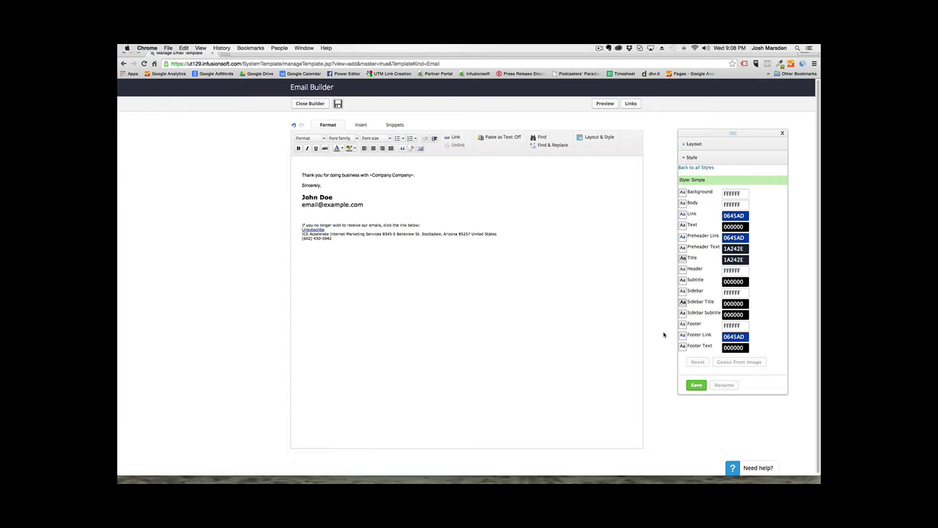
pyautogui.click(735, 348)
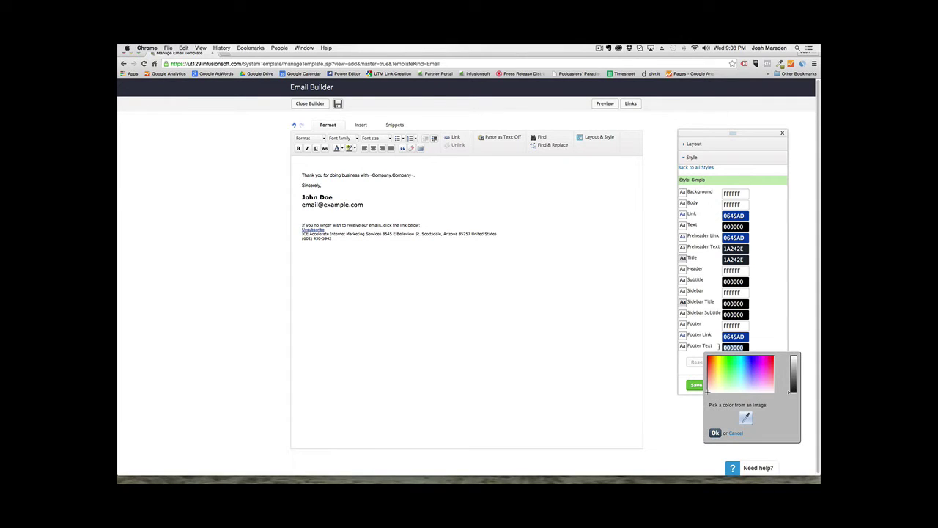
pyautogui.write('FFFFFF')
pyautogui.click(715, 433)
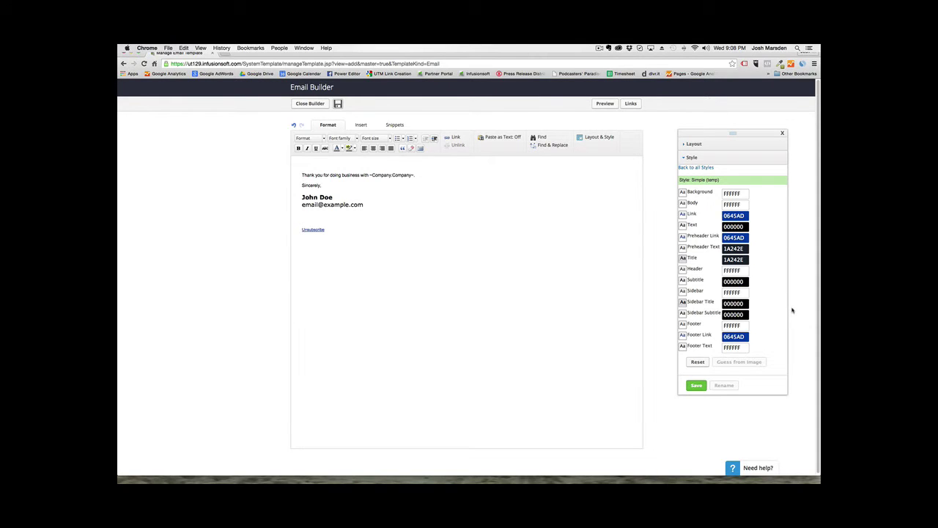
# Set the Footer Link colour to FFFFFF
pyautogui.click(740, 337)
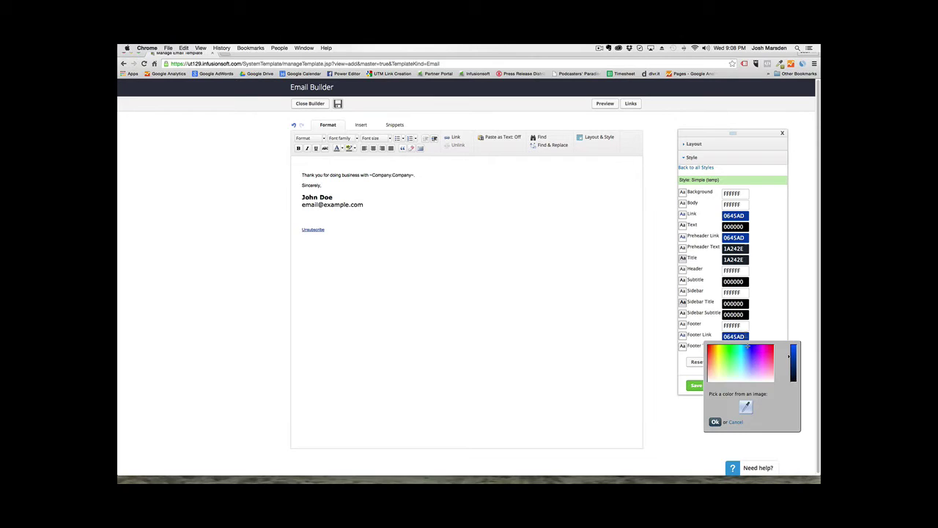
pyautogui.moveTo(746, 336); pyautogui.dragTo(702, 334)
pyautogui.write('FFFFF')
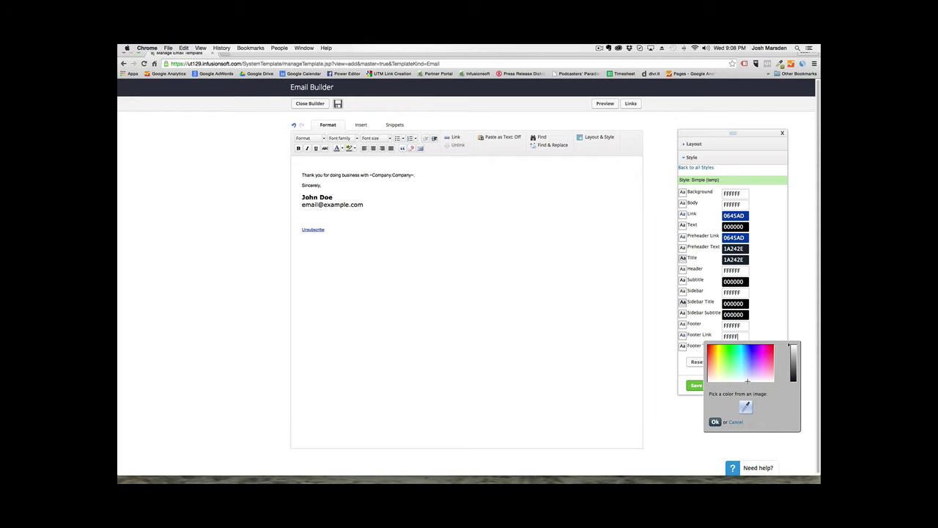
pyautogui.write('F')
pyautogui.click(715, 421)
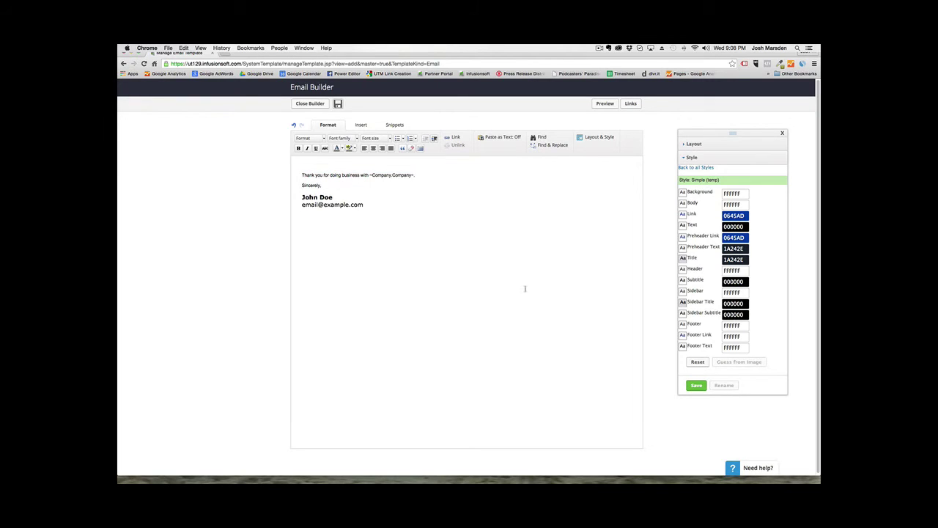
# Save the edited colours as a new style named 'Personal Email Template'
pyautogui.click(697, 386)
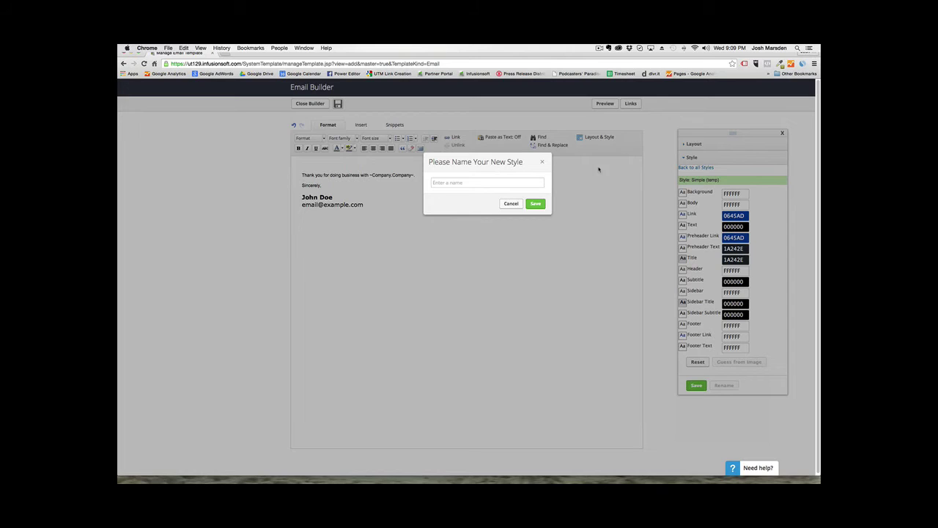
pyautogui.click(486, 182)
pyautogui.write('Personal Email Template')
pyautogui.click(537, 204)
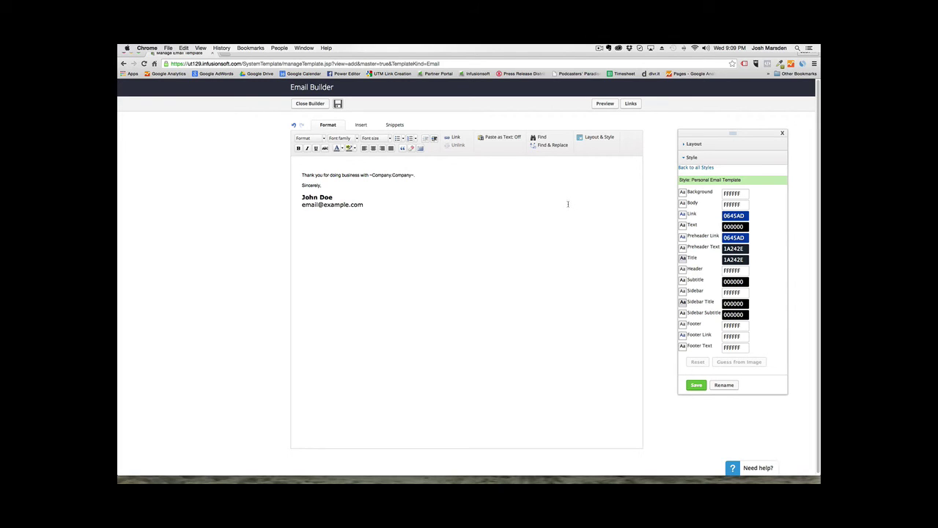
# Save the style changes again, confirm Update Style, and dismiss the success alert
pyautogui.click(696, 388)
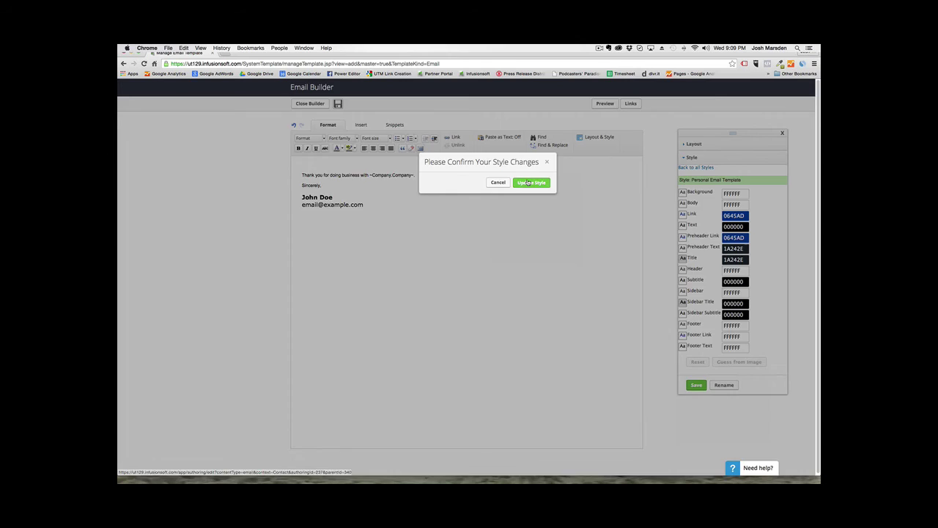
pyautogui.click(526, 182)
pyautogui.click(525, 191)
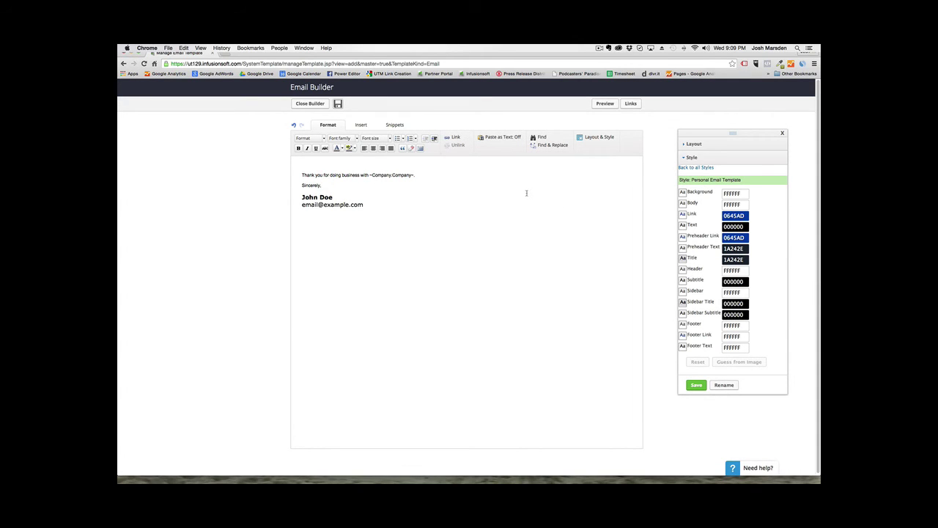